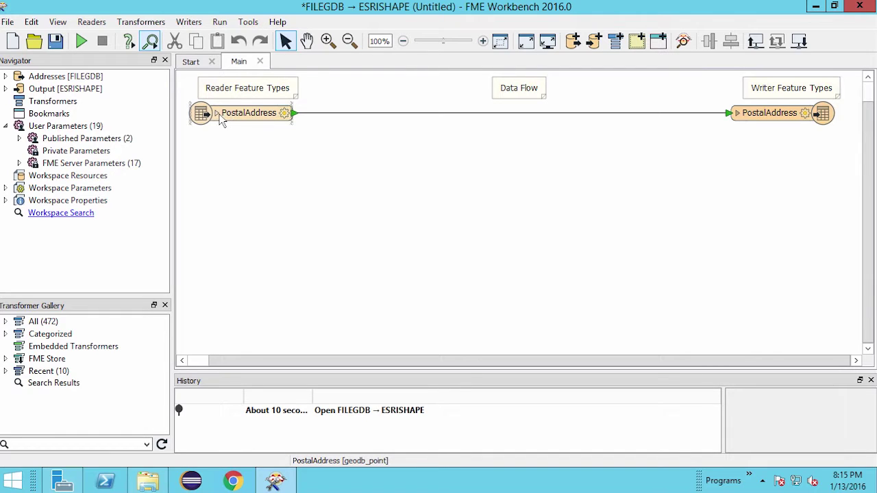
Step: Expand the PostalAddress reader and writer attribute lists and insert an AttributeManager between them
click(218, 113)
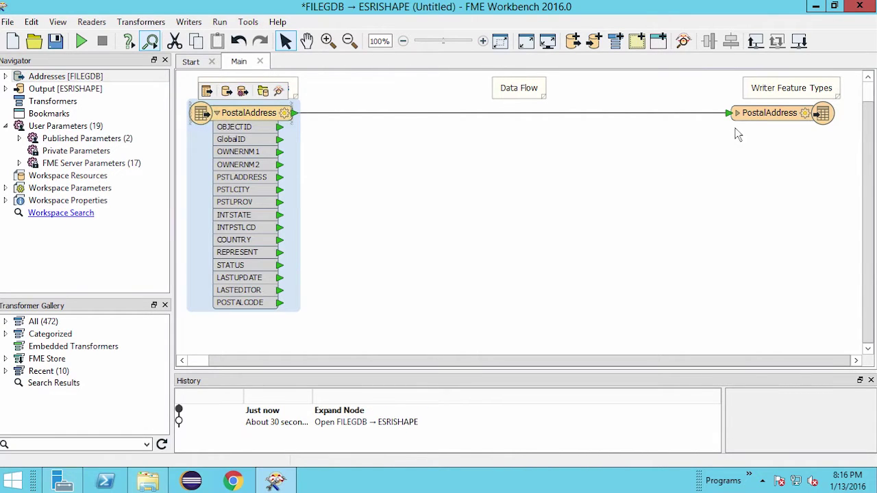
click(737, 113)
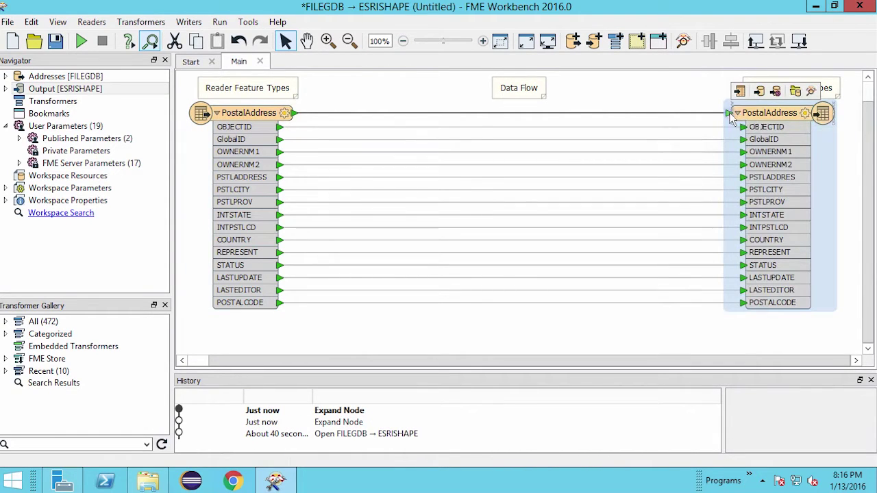
text(att)
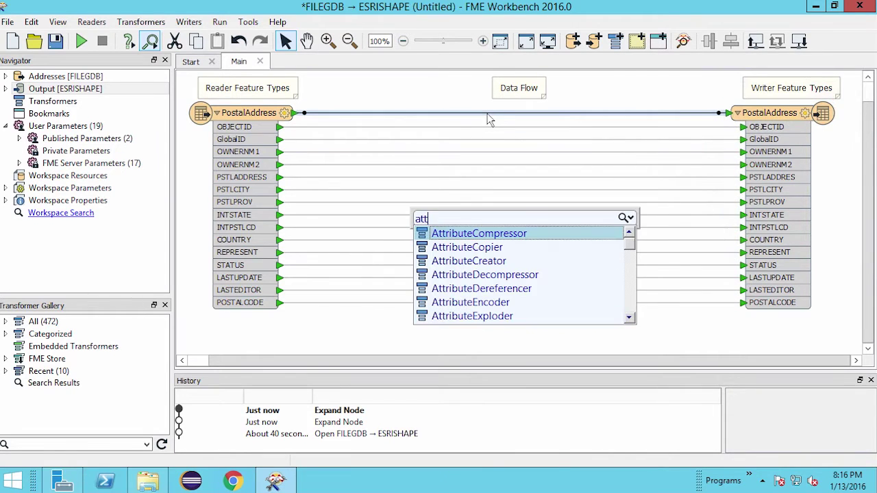
text(ributemana)
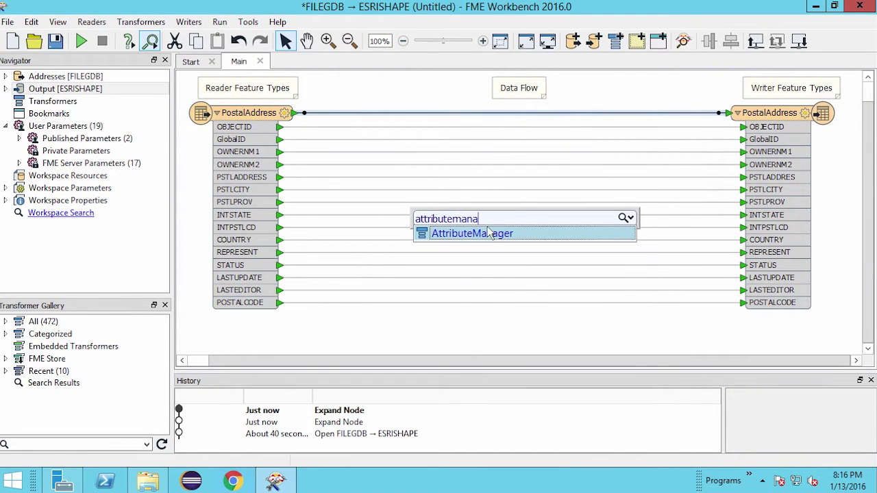
click(488, 233)
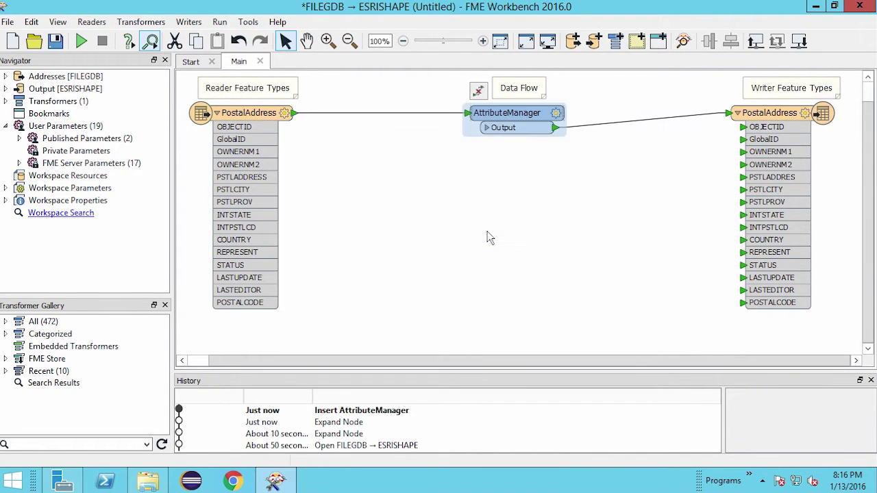
Step: In the AttributeManager parameters, set OBJECTID, GlobalID, OWNERNM1 and OWNERNM2 to Remove
click(556, 113)
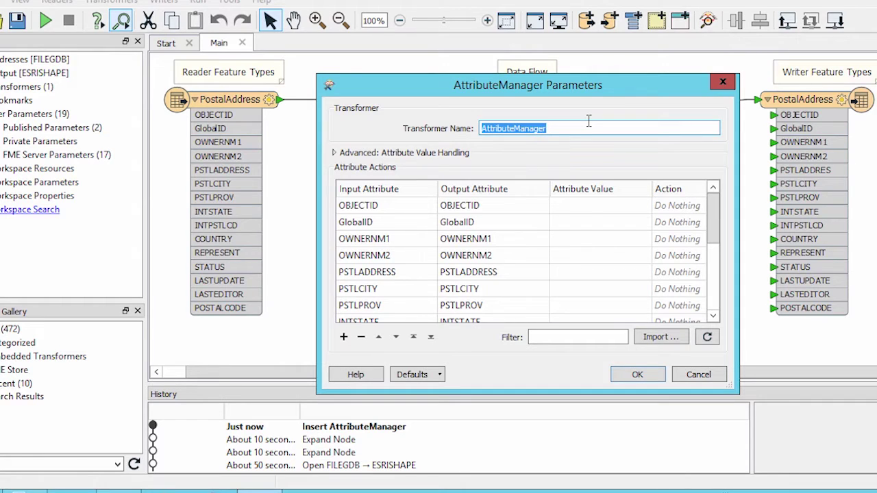
click(681, 209)
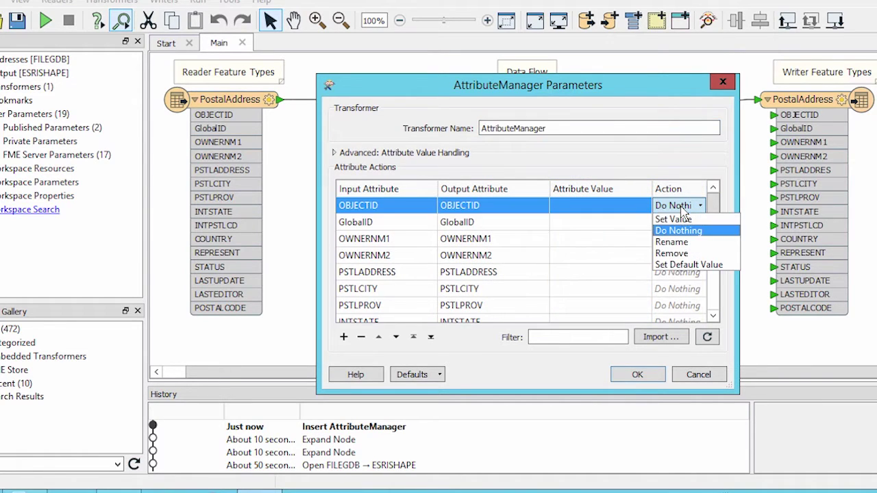
click(676, 253)
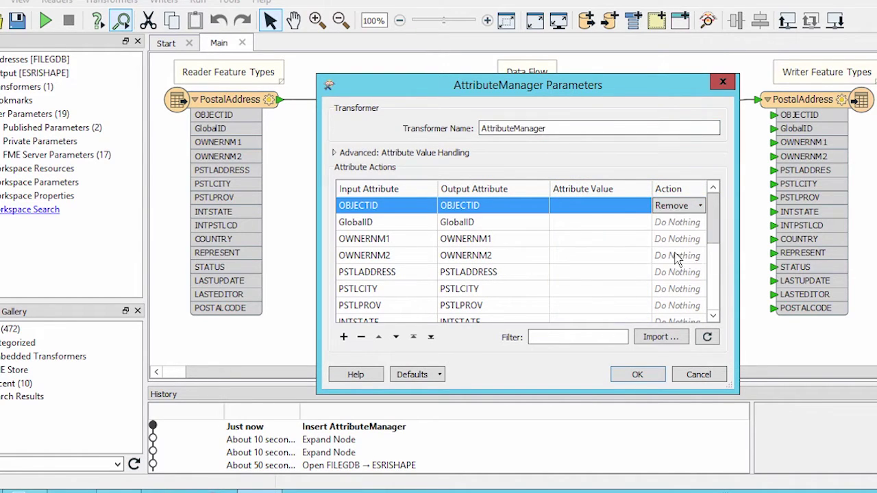
click(698, 223)
click(681, 270)
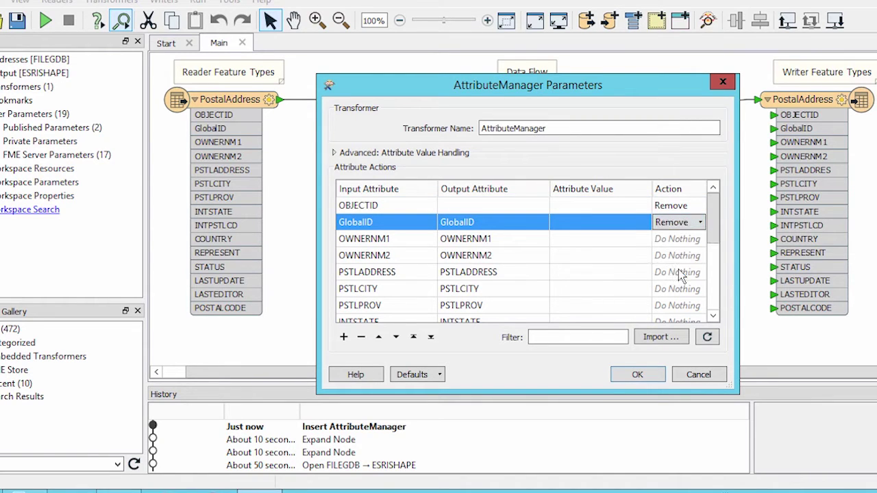
click(698, 240)
click(685, 286)
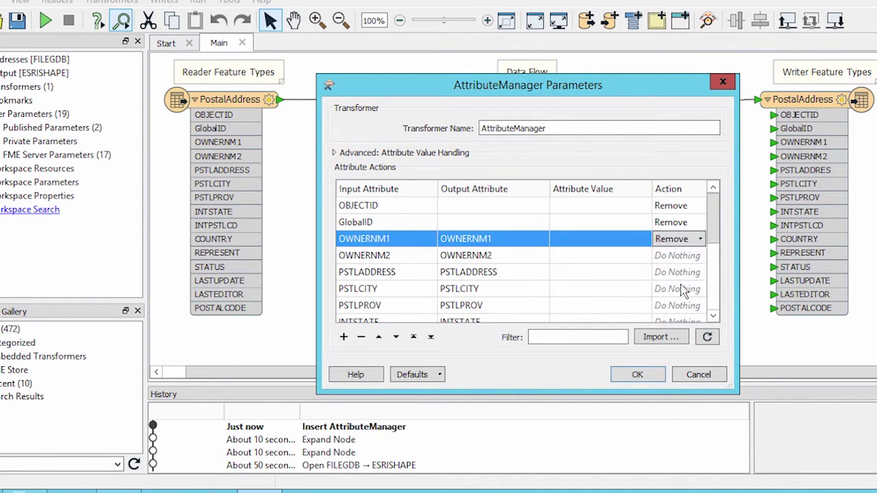
click(699, 258)
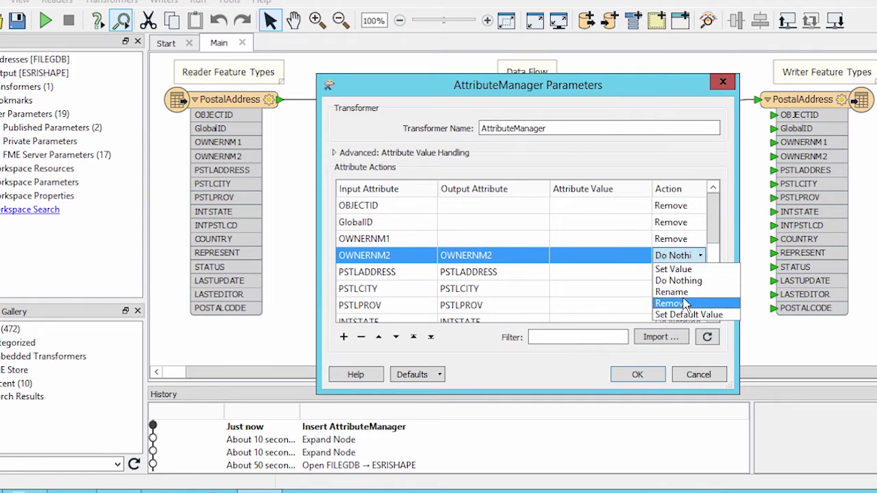
click(685, 301)
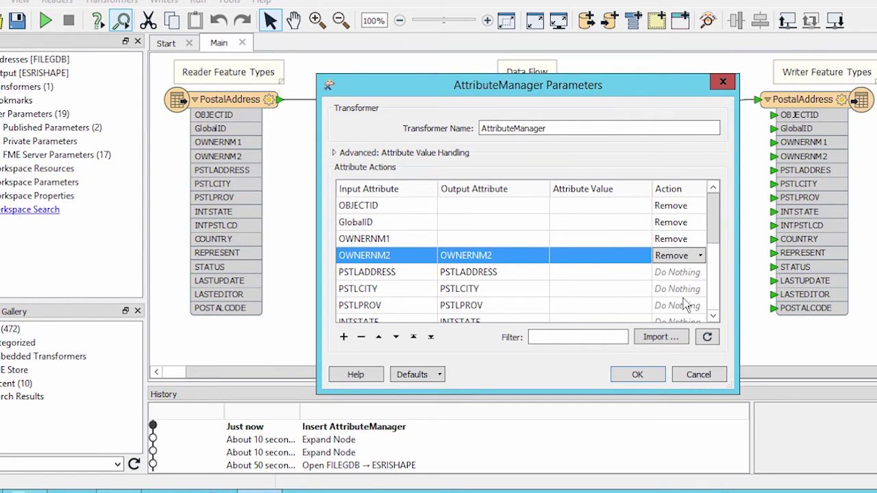
click(517, 273)
Step: Rename PSTLADDRESS to ADDRESS and set PSTLCITY's action to Rename
double_click(478, 272)
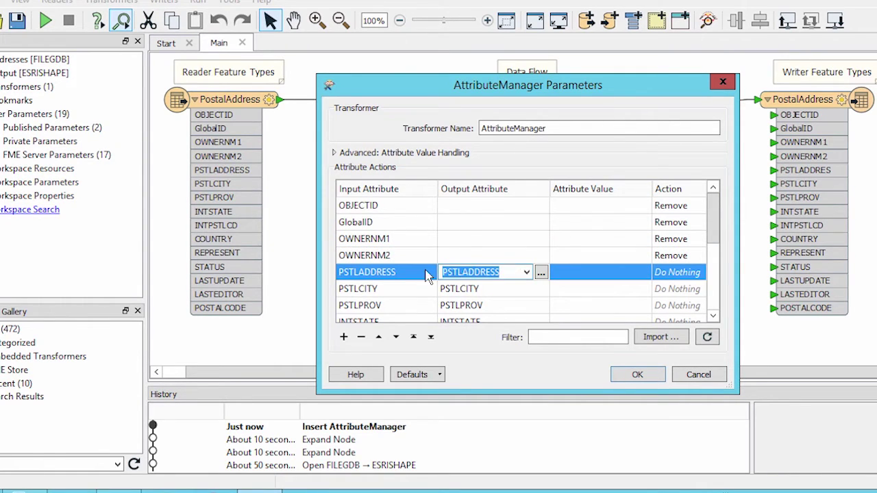
text(A)
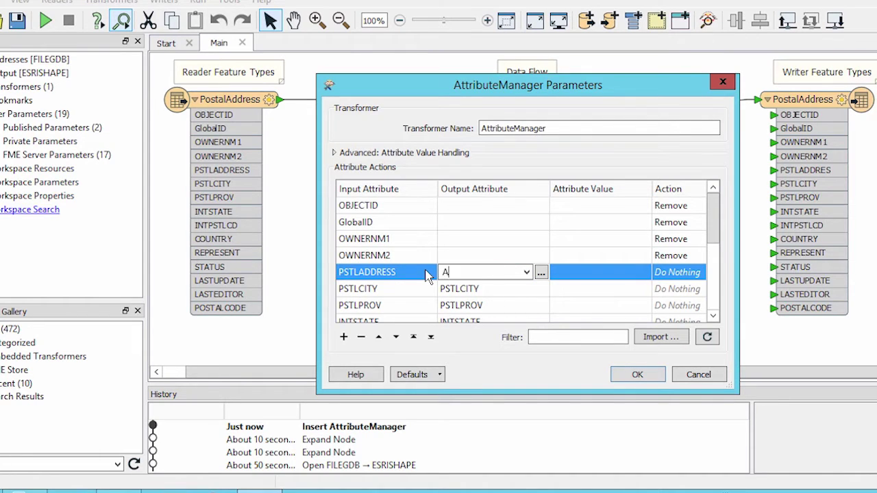
text(DDRESS)
click(559, 274)
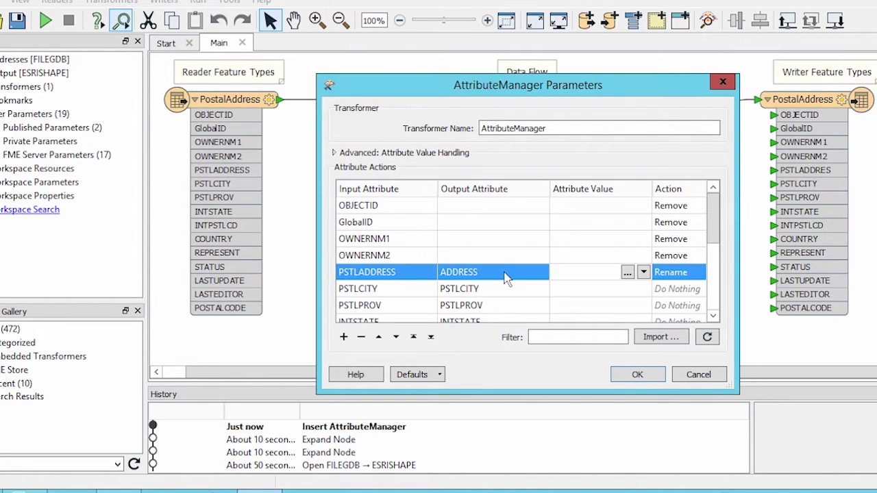
click(682, 288)
click(685, 291)
click(684, 325)
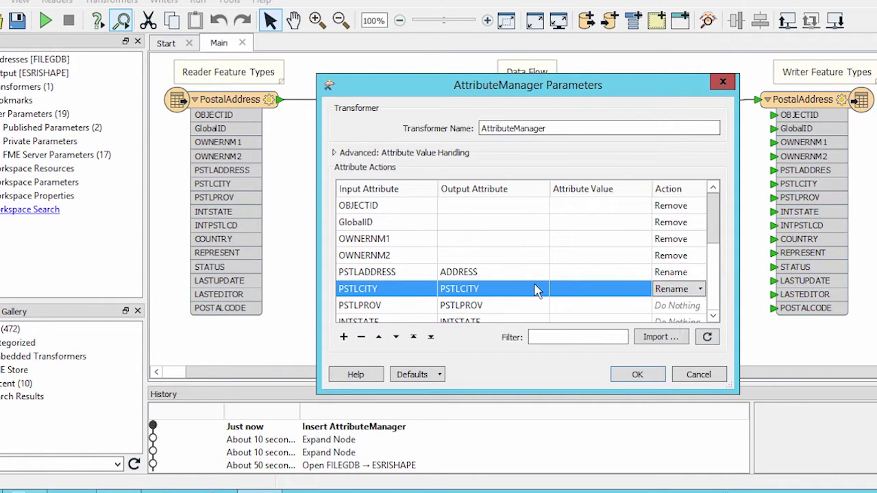
Step: Give PSTLCITY the output name CITY and PSTLPROV the output name PROVINCE
click(525, 288)
text(CITY)
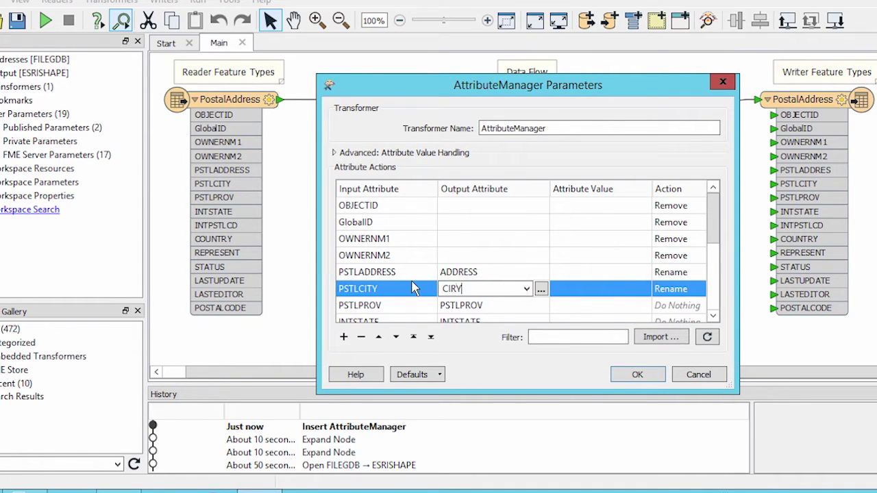
key(Return)
click(527, 288)
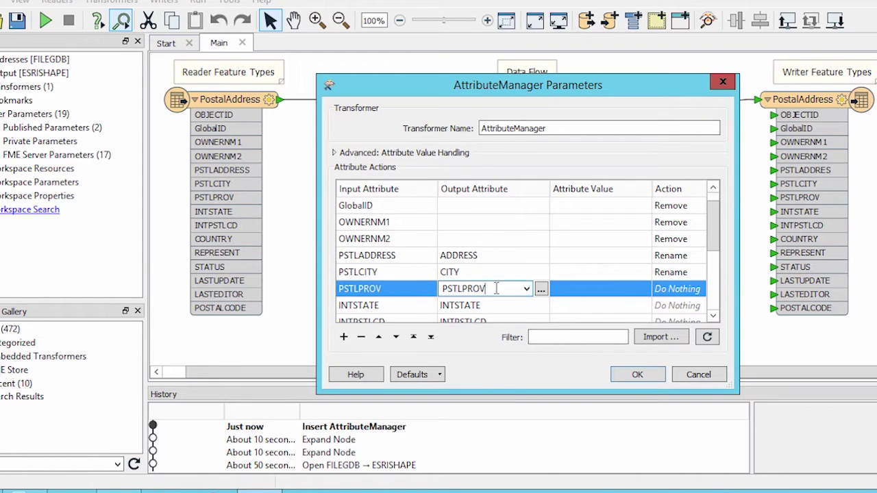
text(PROVINCE)
key(Return)
Step: Set INTSTATE and INTPSTLCD to Remove, leaving COUNTRY unchanged
scroll(711, 245, down, 1)
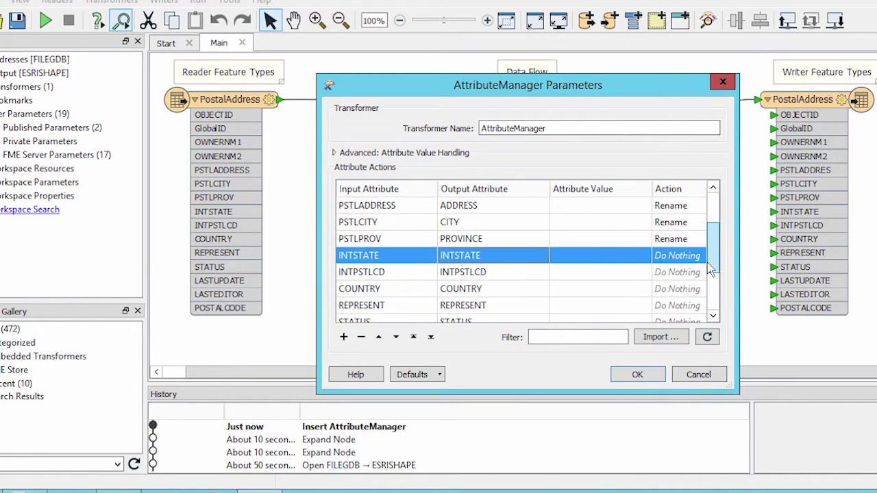
click(702, 256)
click(674, 301)
click(698, 278)
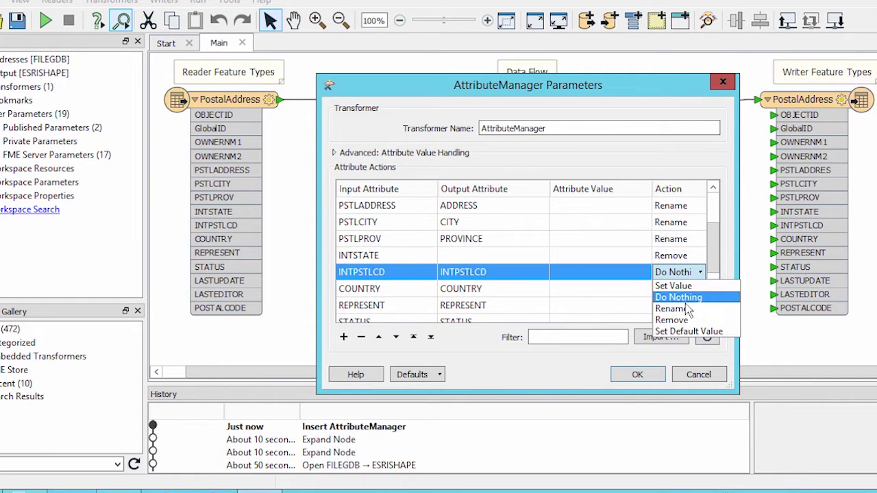
click(675, 319)
click(523, 289)
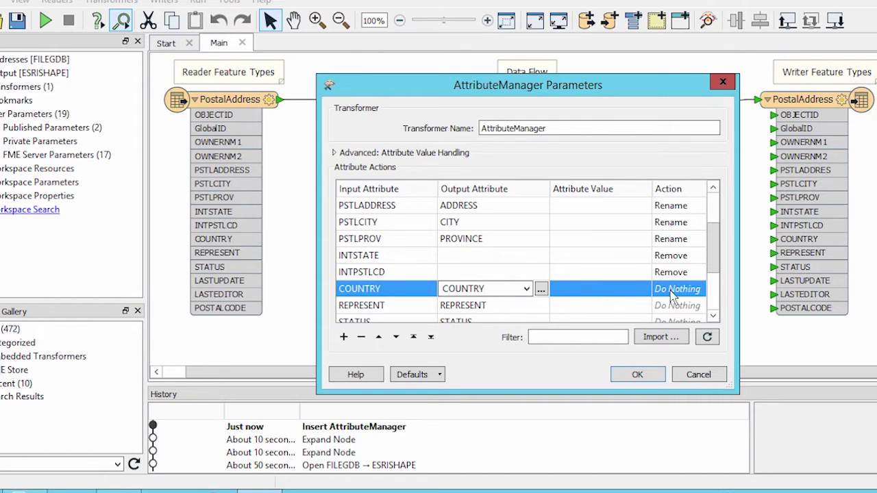
click(714, 254)
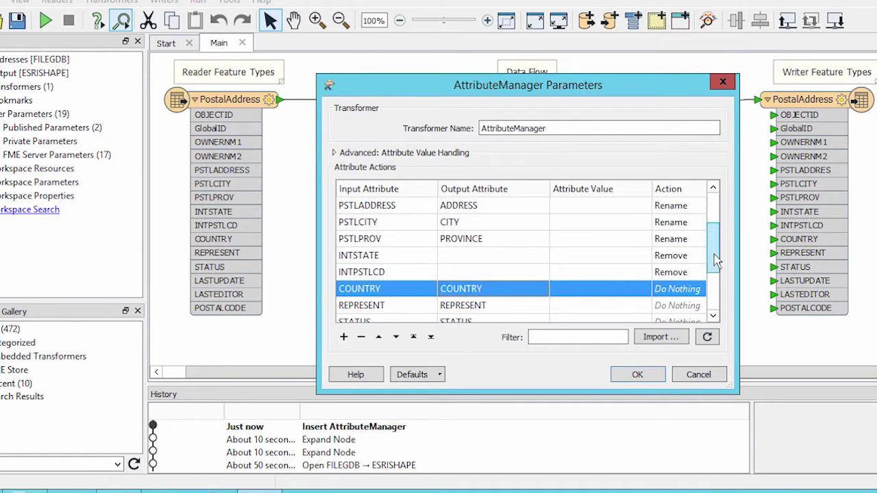
Step: Set REPRESENT, STATUS, LASTUPDATE and LASTEDITOR to Remove
scroll(714, 254, down, 2)
click(681, 231)
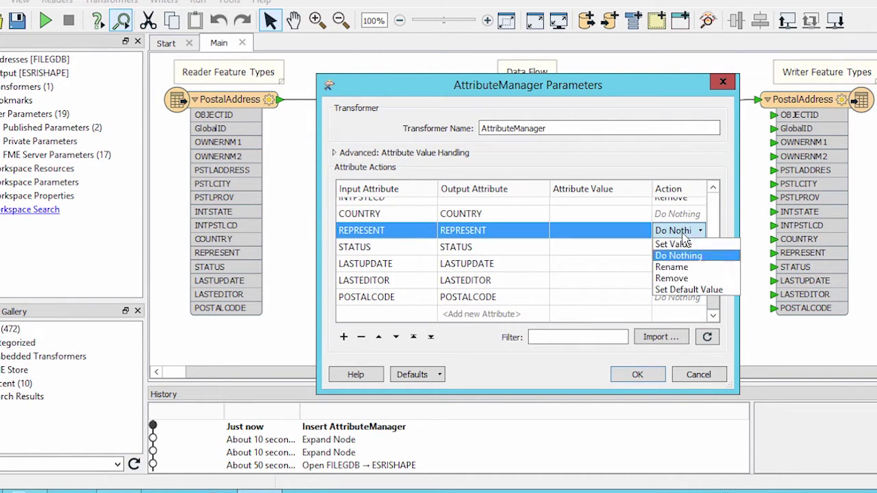
click(671, 278)
click(681, 247)
click(672, 294)
click(682, 264)
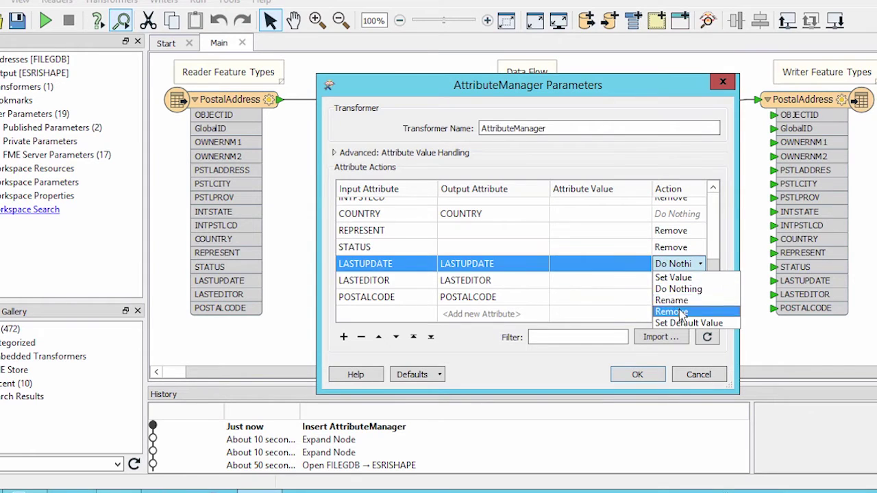
click(672, 312)
click(681, 280)
click(671, 328)
click(419, 301)
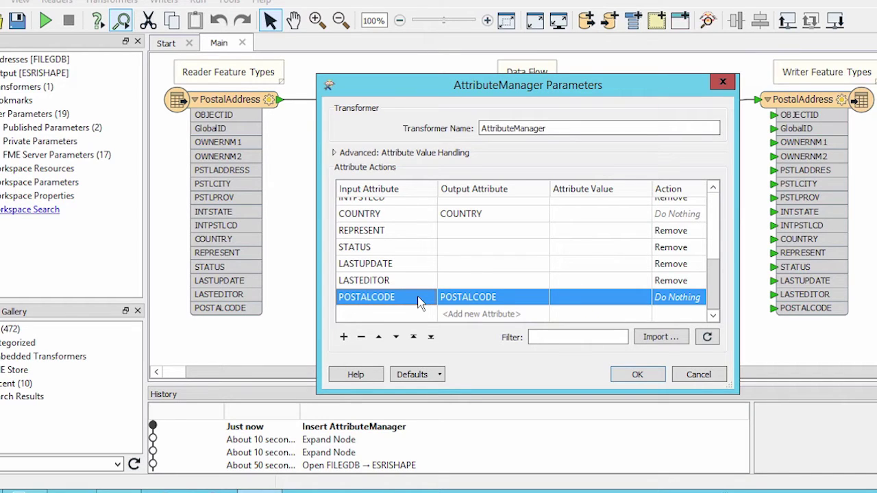
Step: Move POSTALCODE up three places so it sits directly before COUNTRY
click(379, 337)
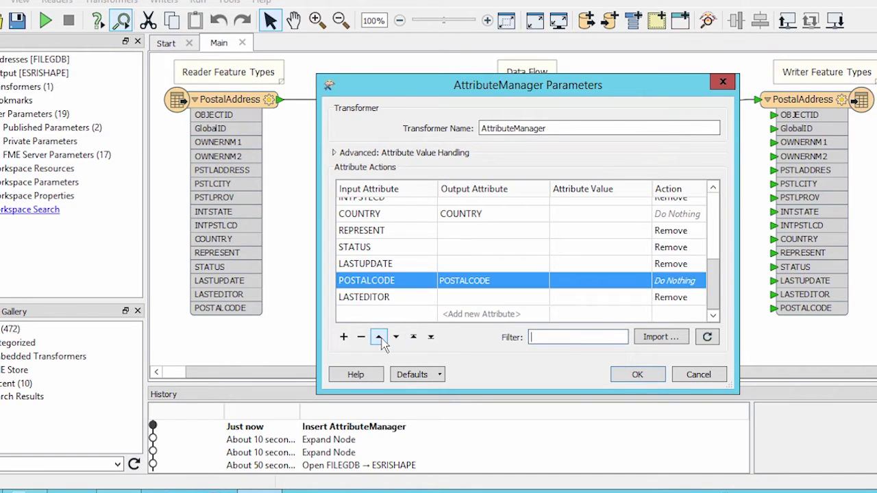
click(378, 337)
click(378, 337)
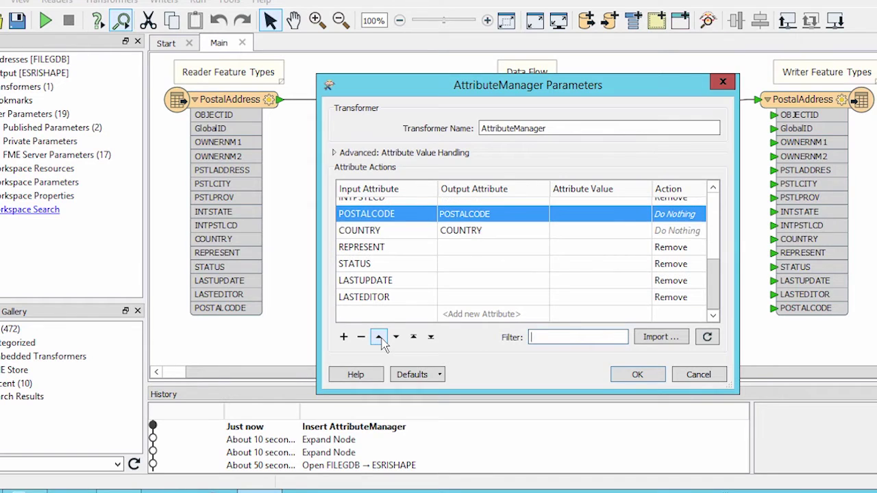
drag(714, 291, 714, 252)
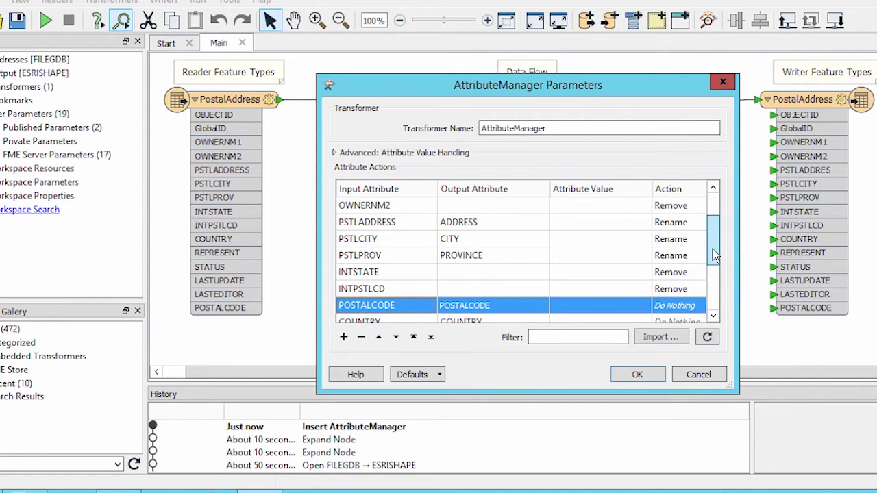
click(620, 256)
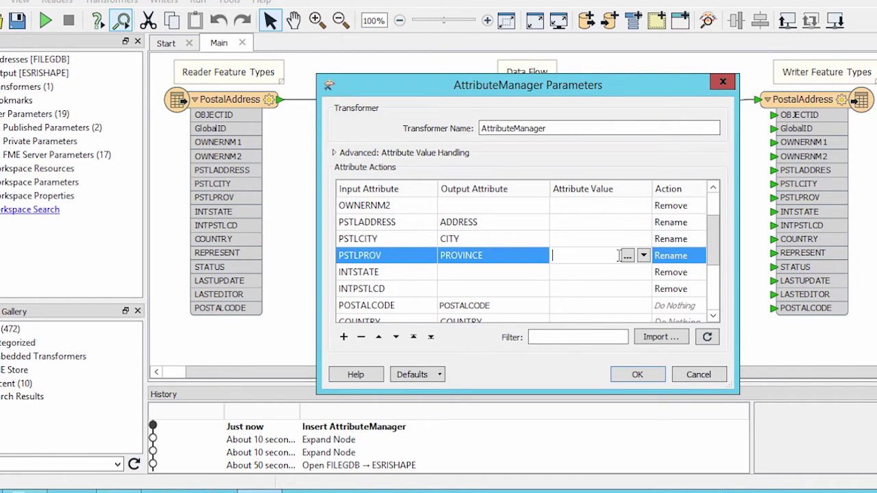
Step: Give PSTLPROV (PROVINCE) the fixed value B.C. and apply the AttributeManager settings
text(B.C.)
click(627, 274)
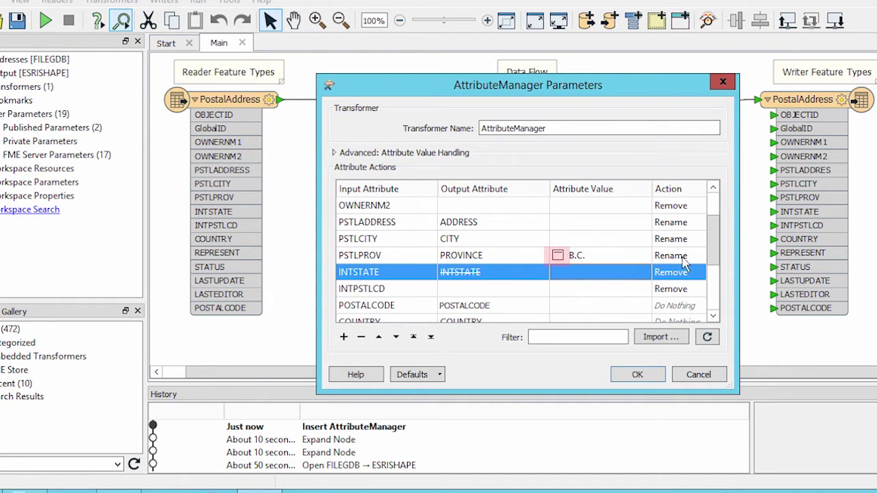
click(636, 375)
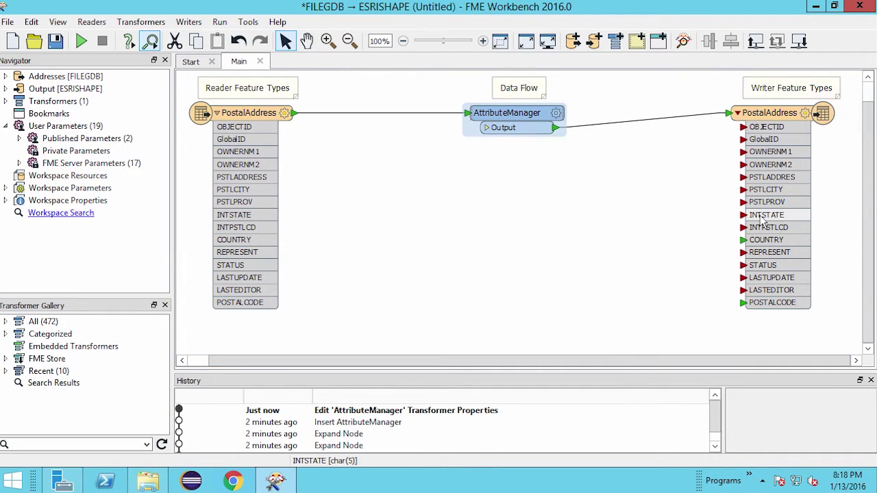
Step: Set the writer PostalAddress User Attributes to Automatic so they match the AttributeManager output
click(805, 114)
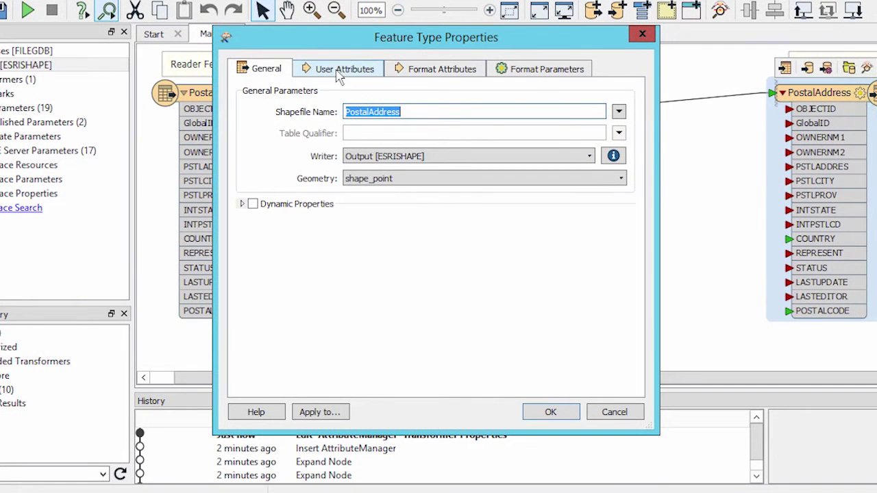
click(335, 70)
click(276, 112)
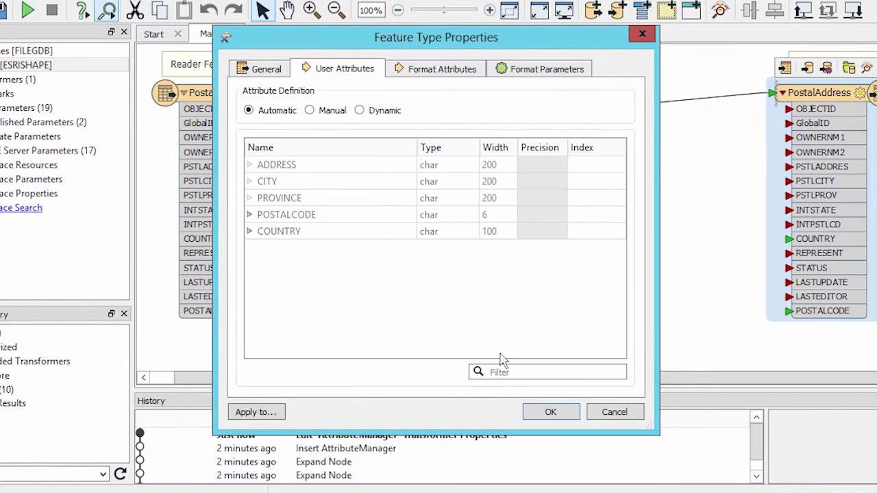
click(546, 413)
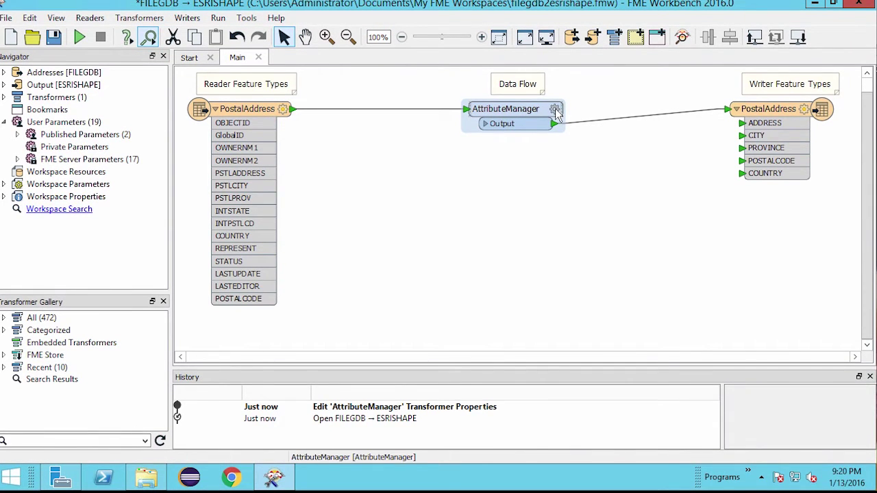
Step: Reopen the AttributeManager and add a new output attribute named FULLADDRESS
click(555, 109)
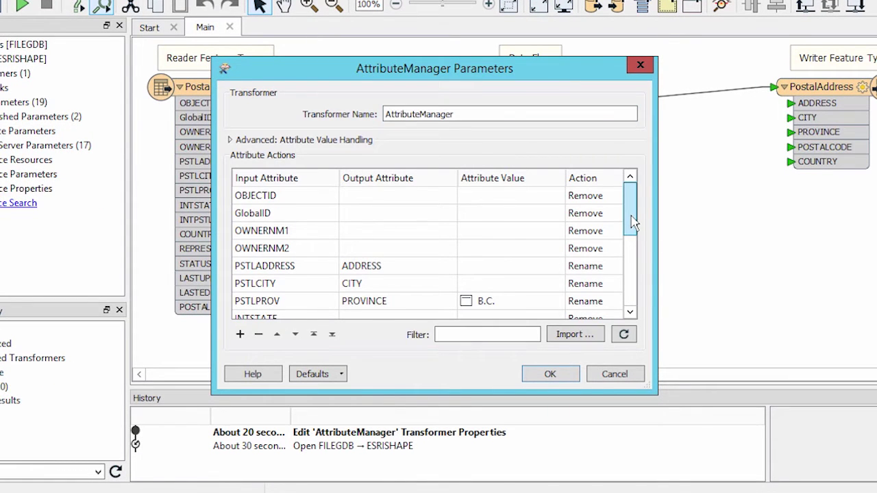
drag(631, 217, 639, 292)
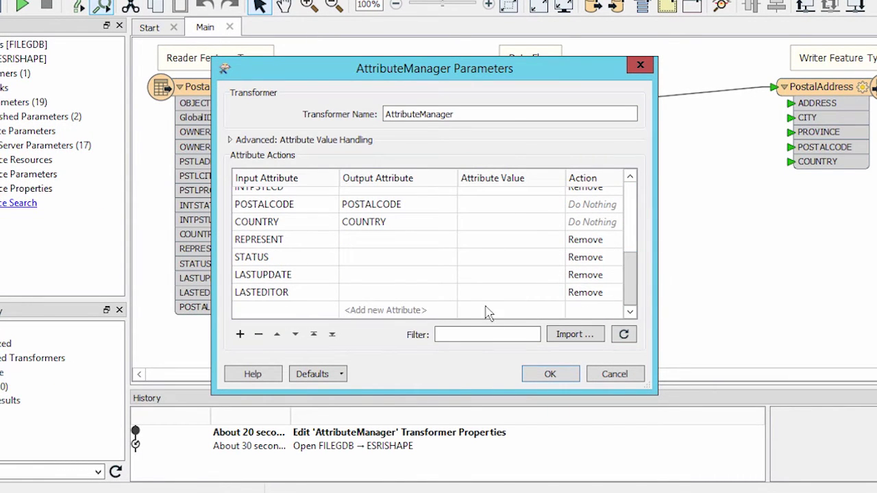
click(441, 313)
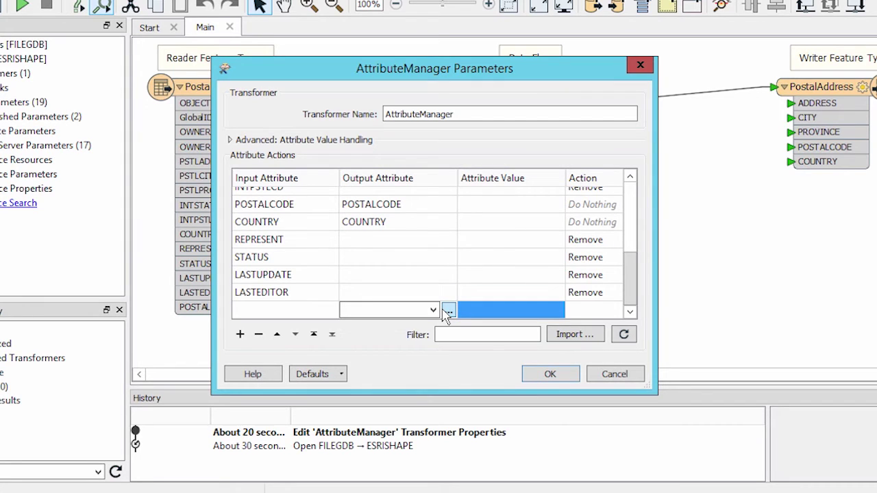
text(FULLADDRES)
text(S)
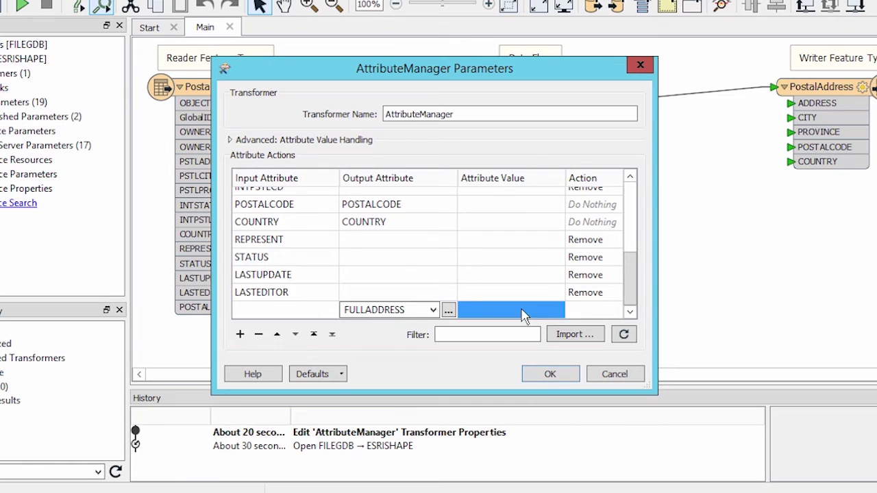
click(522, 314)
click(557, 302)
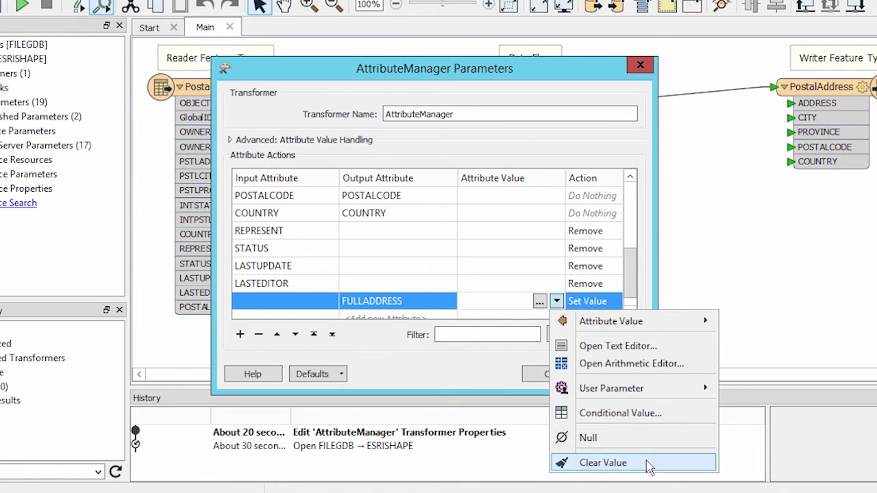
Step: Build FULLADDRESS in the text editor as ADDRESS, CITY, PROVINCE, COUNTRY, POSTALCODE separated by commas
click(642, 347)
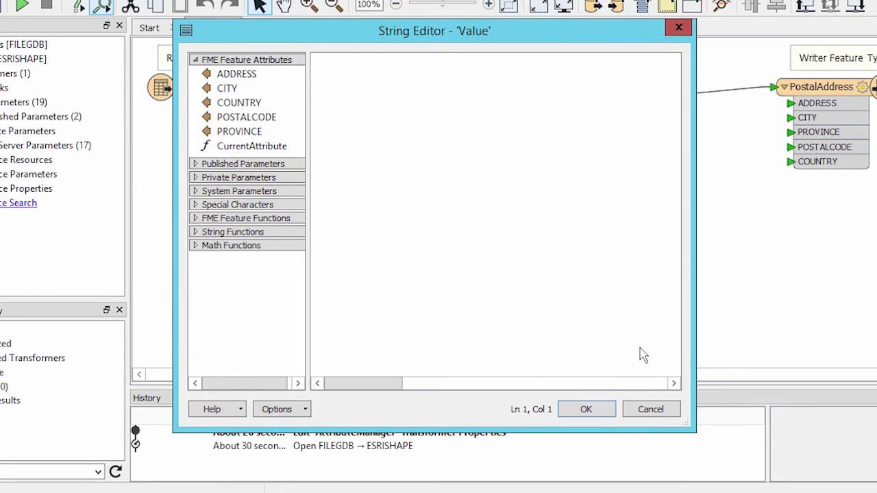
click(261, 82)
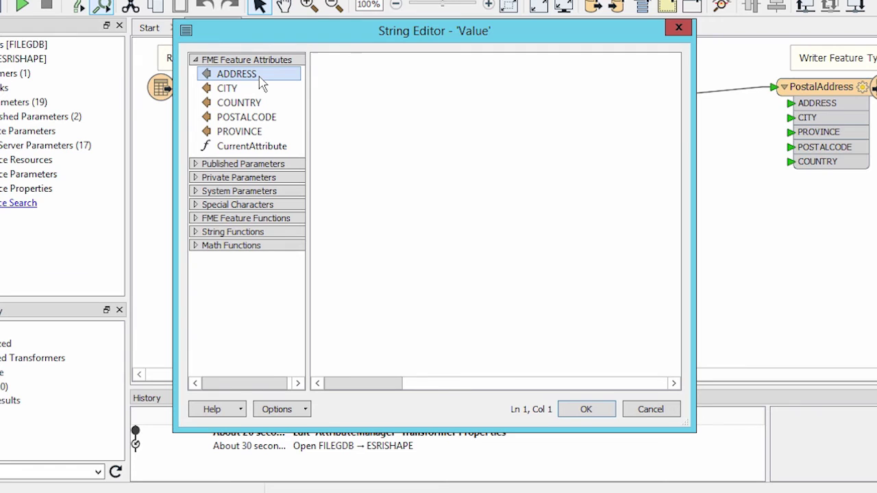
drag(259, 78, 353, 63)
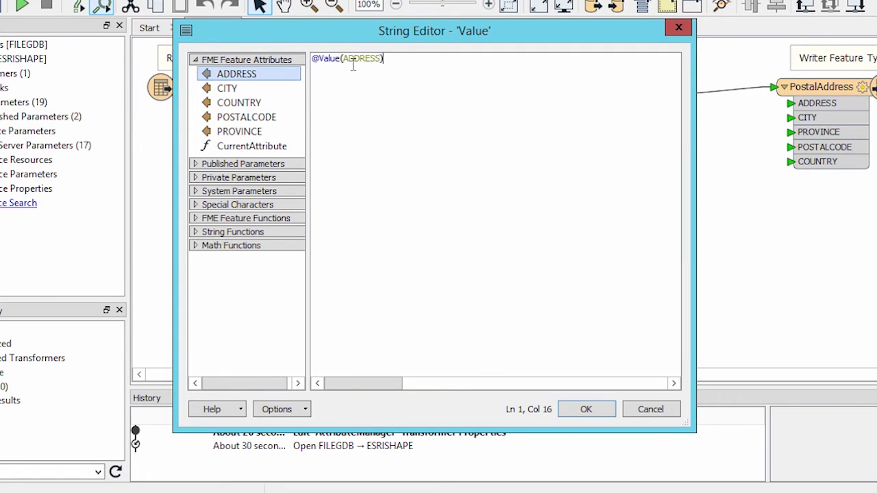
text(,)
click(254, 91)
double_click(255, 93)
text(,)
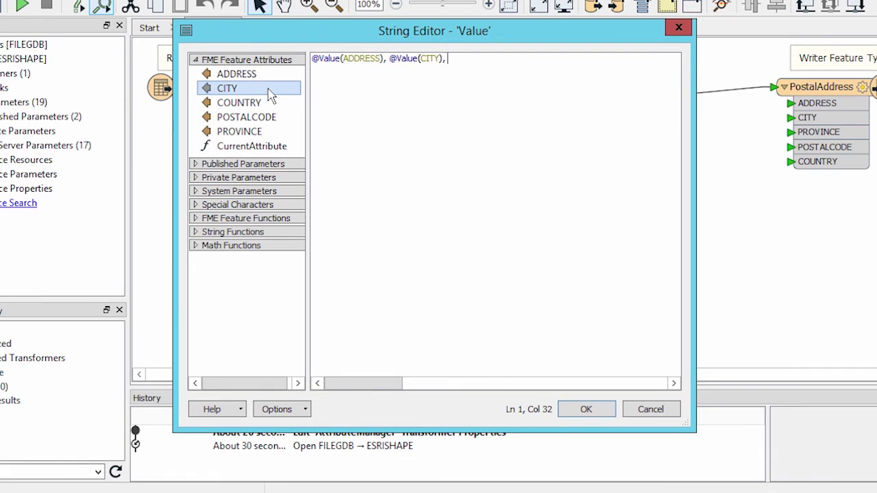
double_click(259, 130)
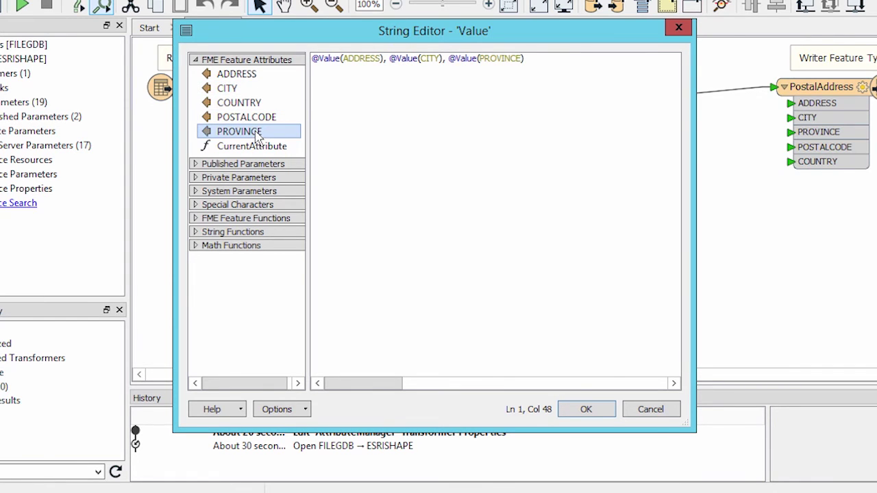
text(,)
double_click(254, 104)
text(, @Value(COUNTRY),)
double_click(253, 115)
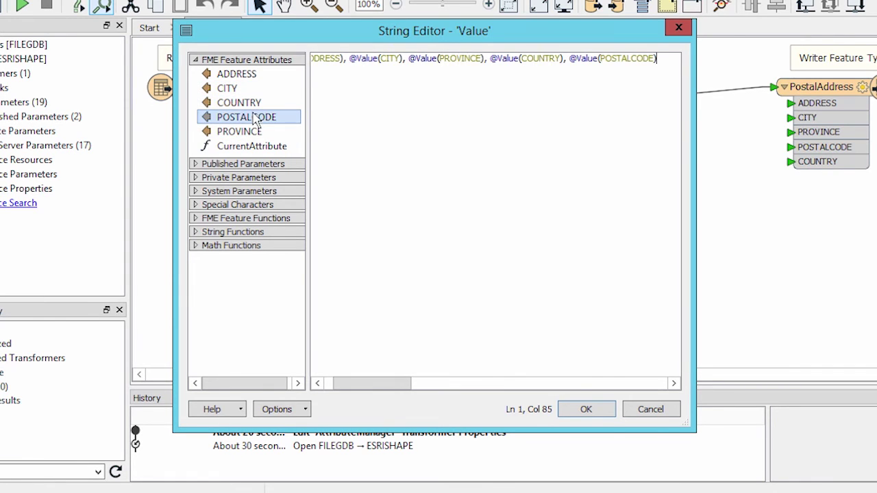
click(585, 409)
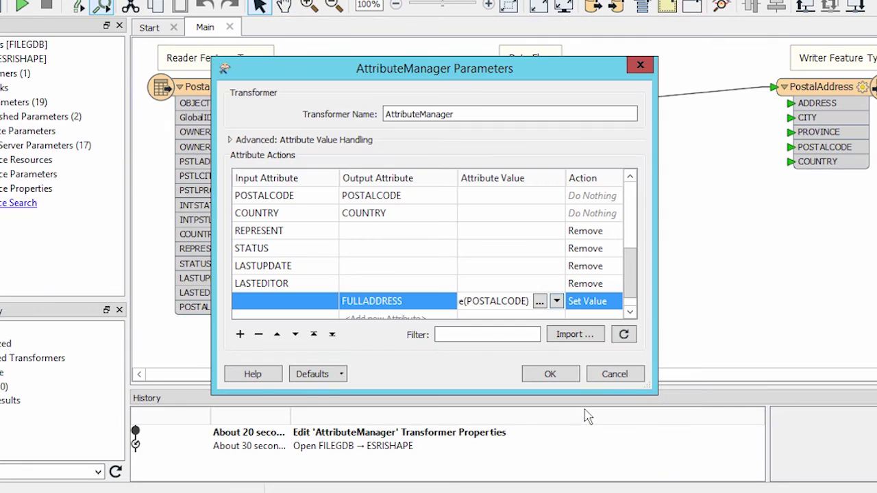
Step: Apply the AttributeManager, run the translation (13597 features) and inspect the output PostalAddress
click(562, 381)
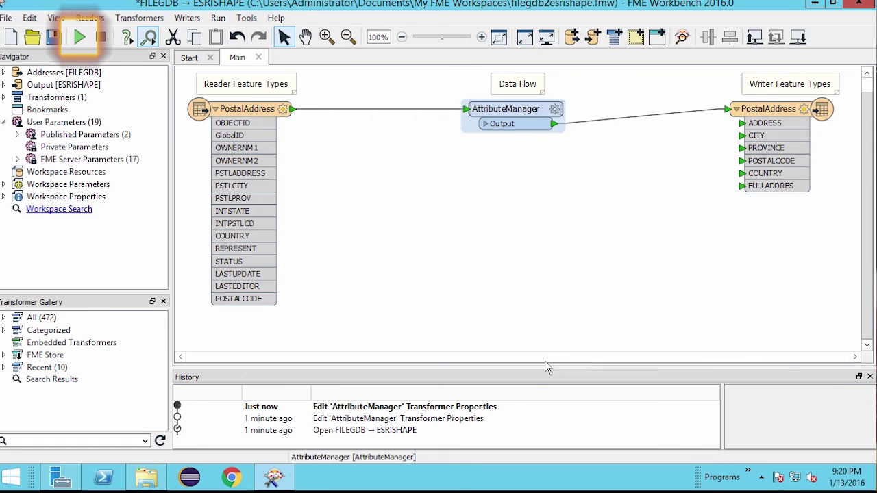
click(80, 41)
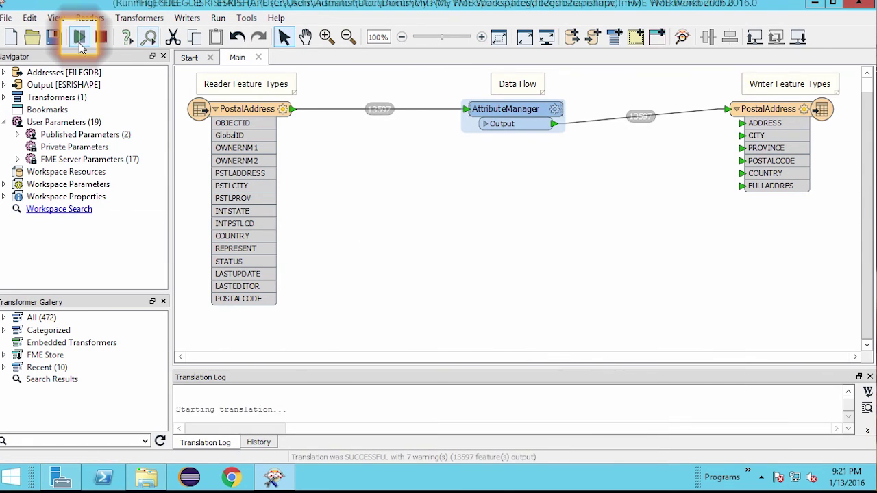
right_click(793, 111)
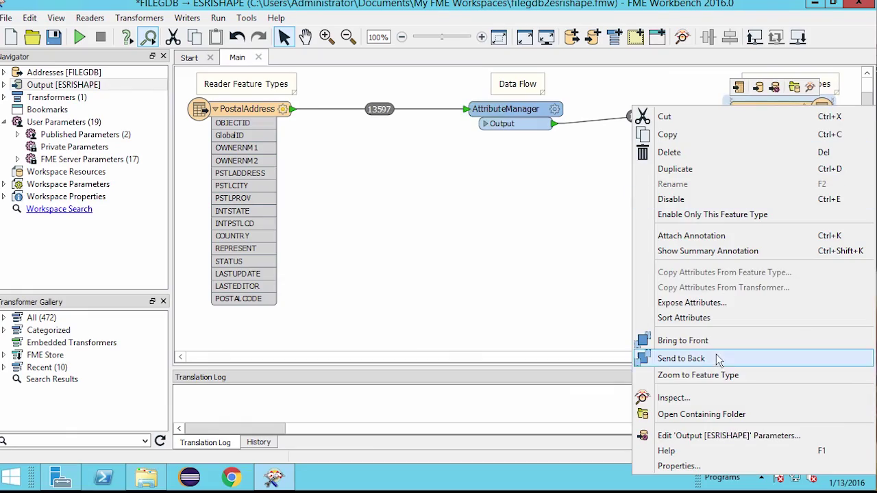
click(689, 398)
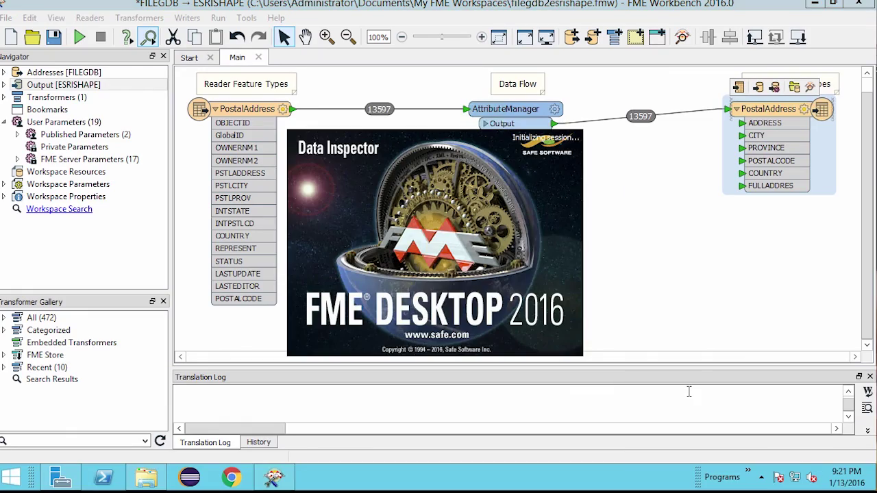